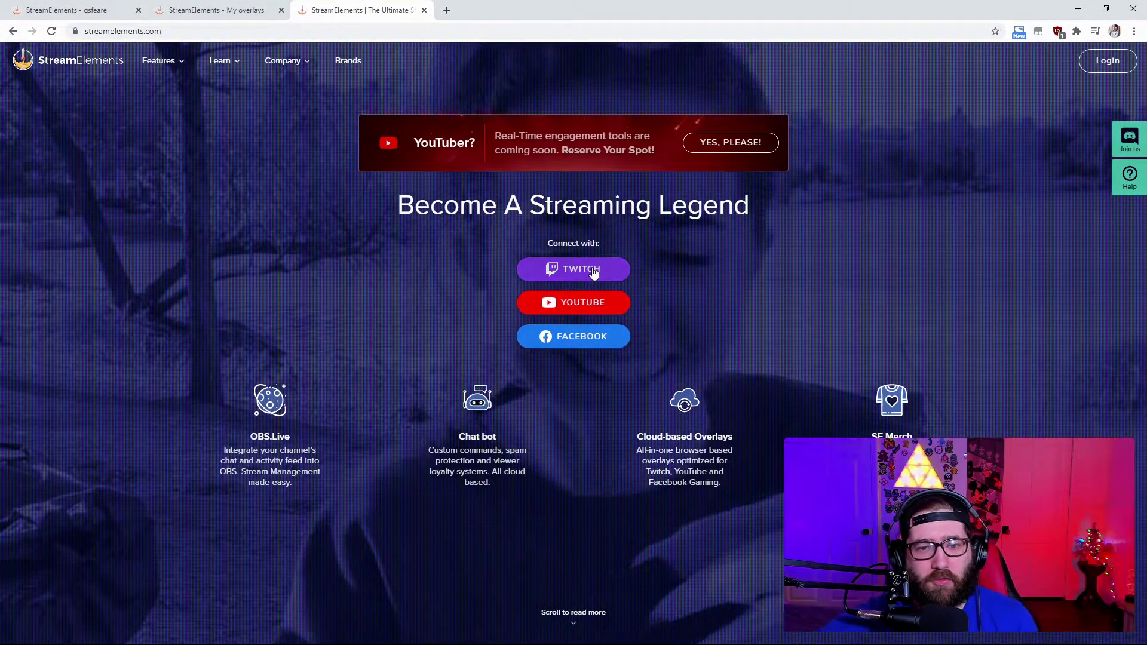
- Sign in to StreamElements with Twitch, then switch to Discord's #widget-share channel with the Simple Clock post
left_click(592, 270)
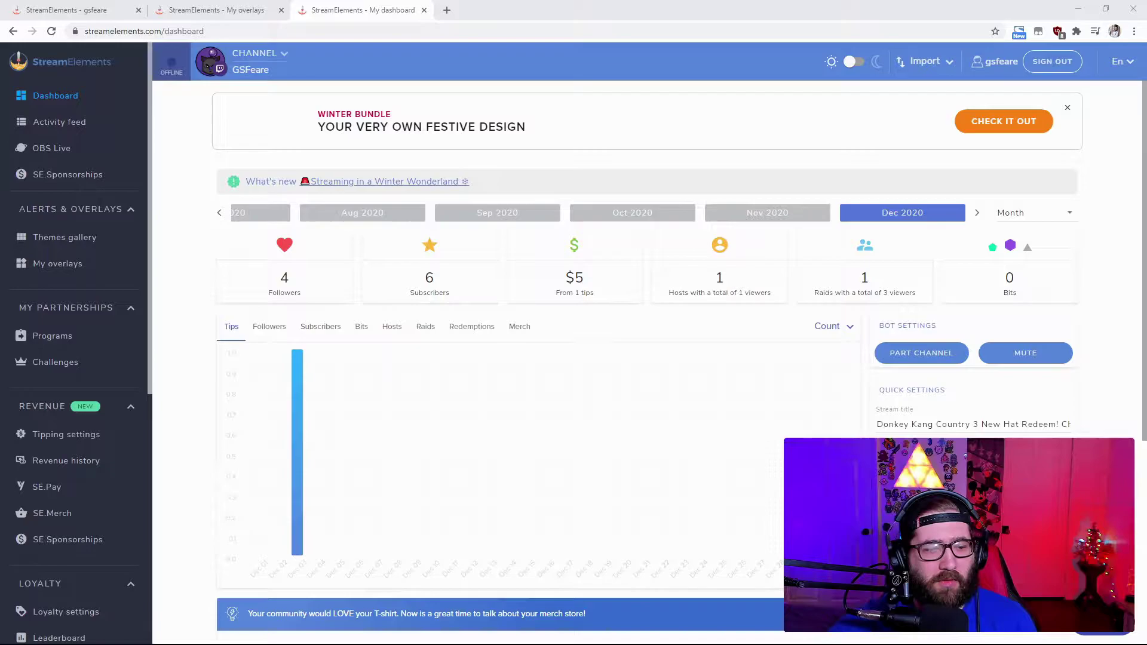
key("alt+Tab")
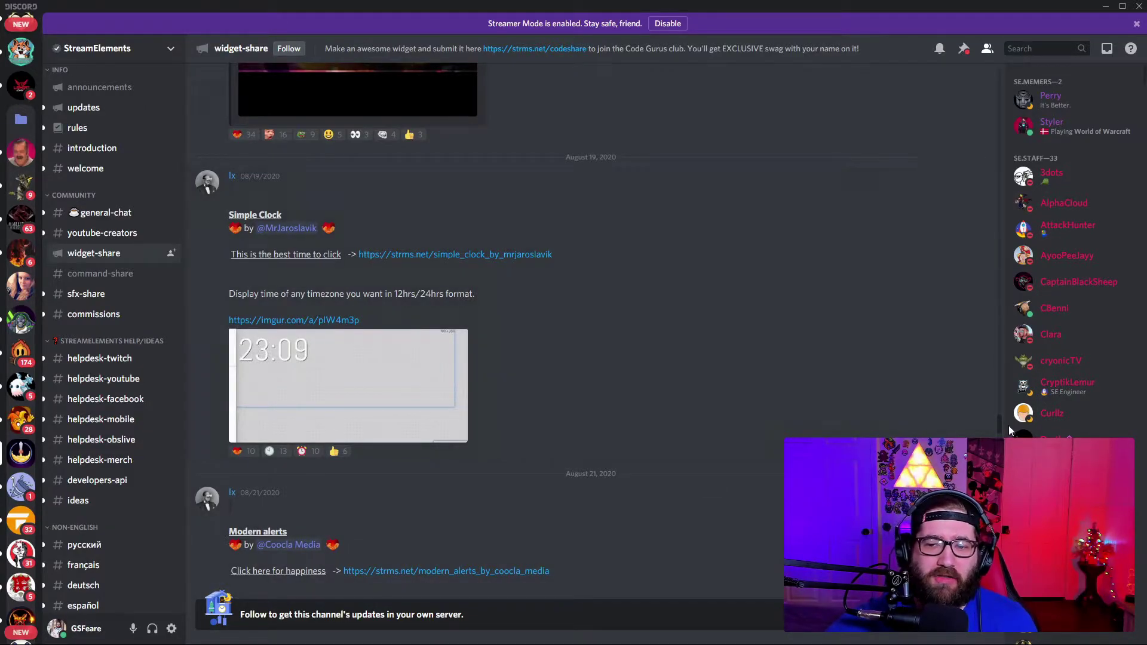
scroll(1000, 425, "down", 4)
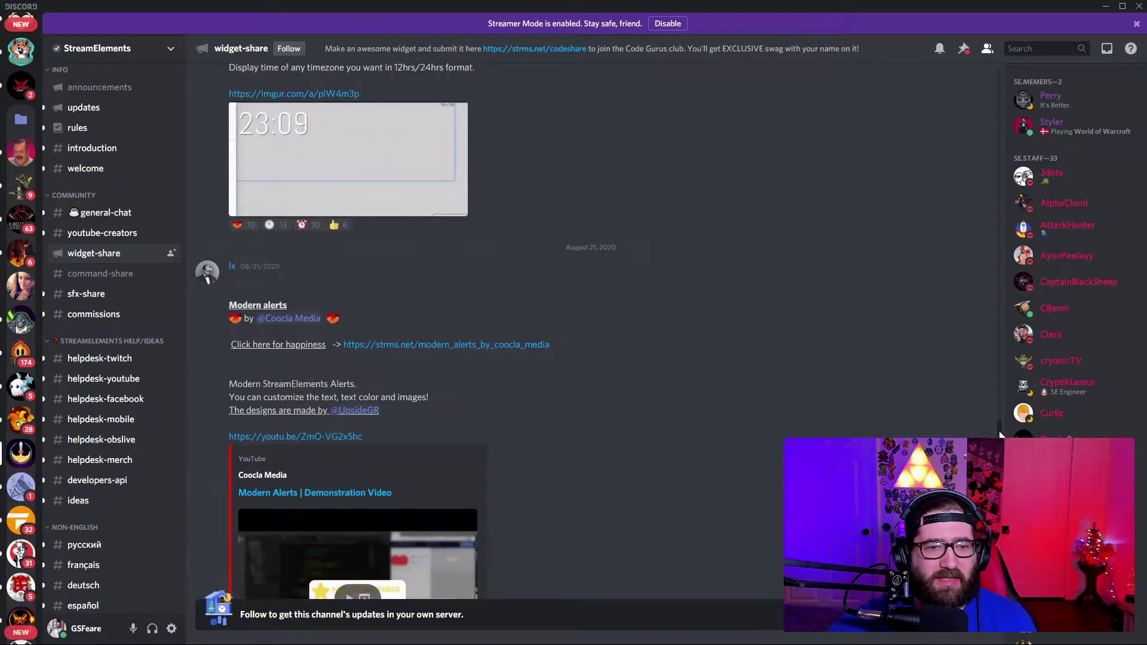
scroll(1000, 431, "up", 3)
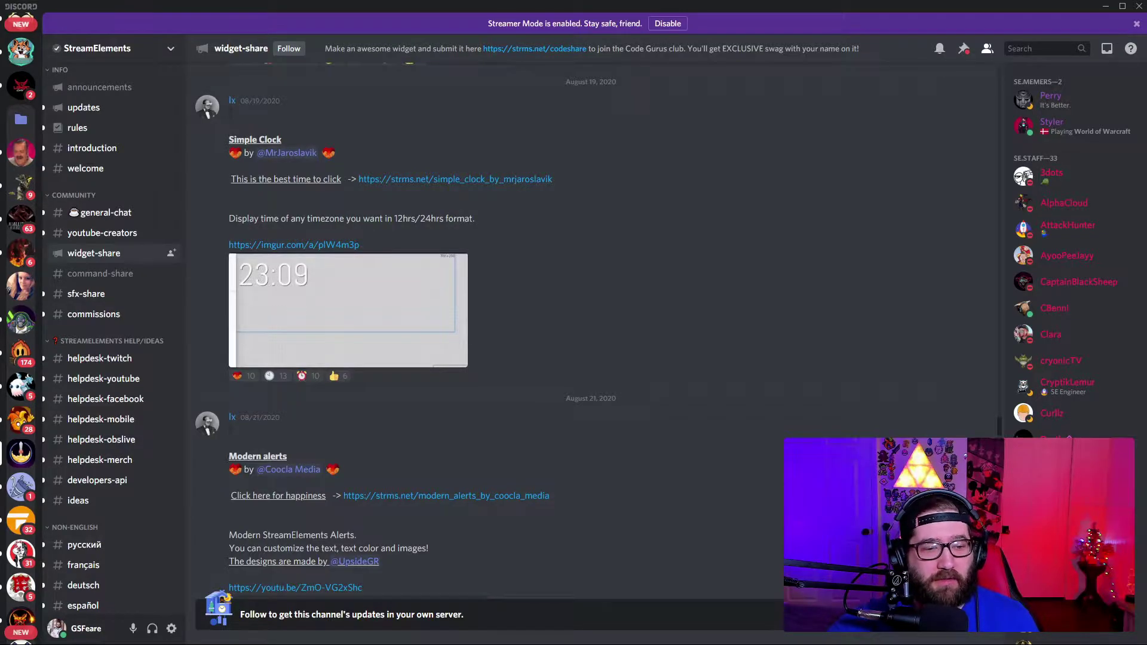
- Open the Clock widget by MrJaroslavik overlay from My overlays and shrink its widget box
key("alt+Tab")
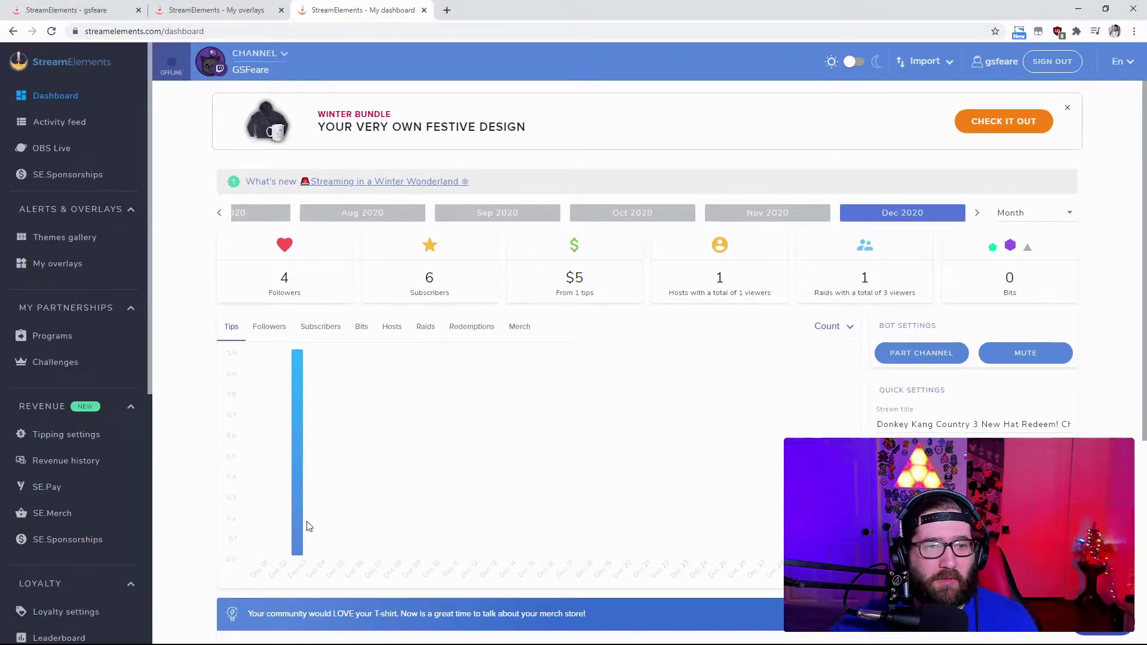
left_click(81, 265)
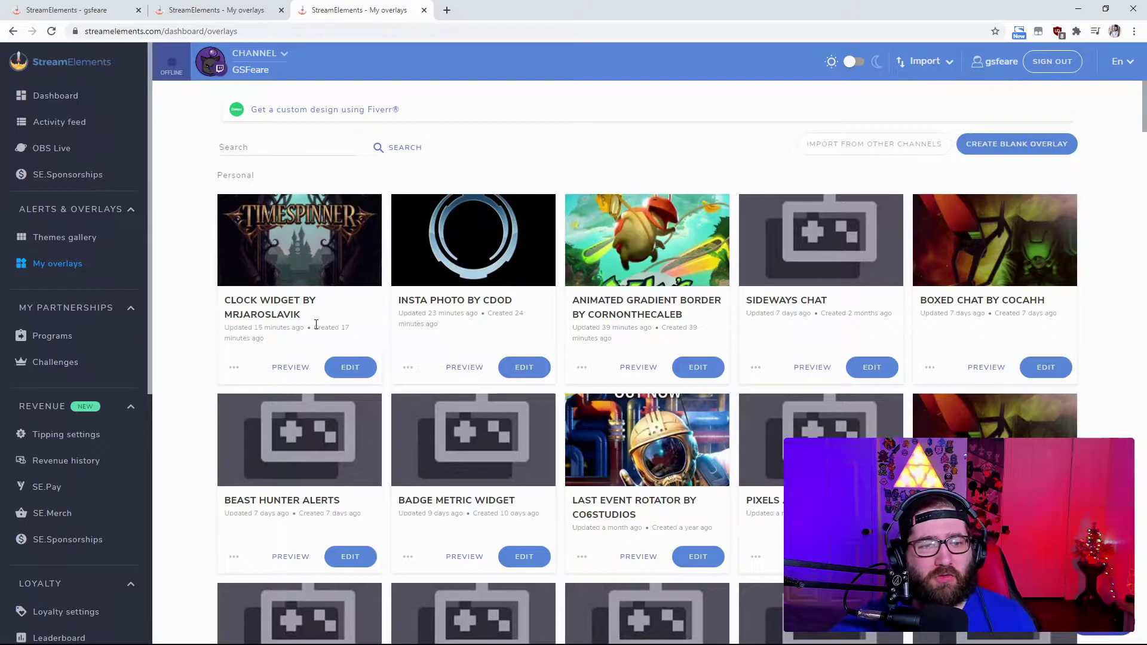
left_click(351, 367)
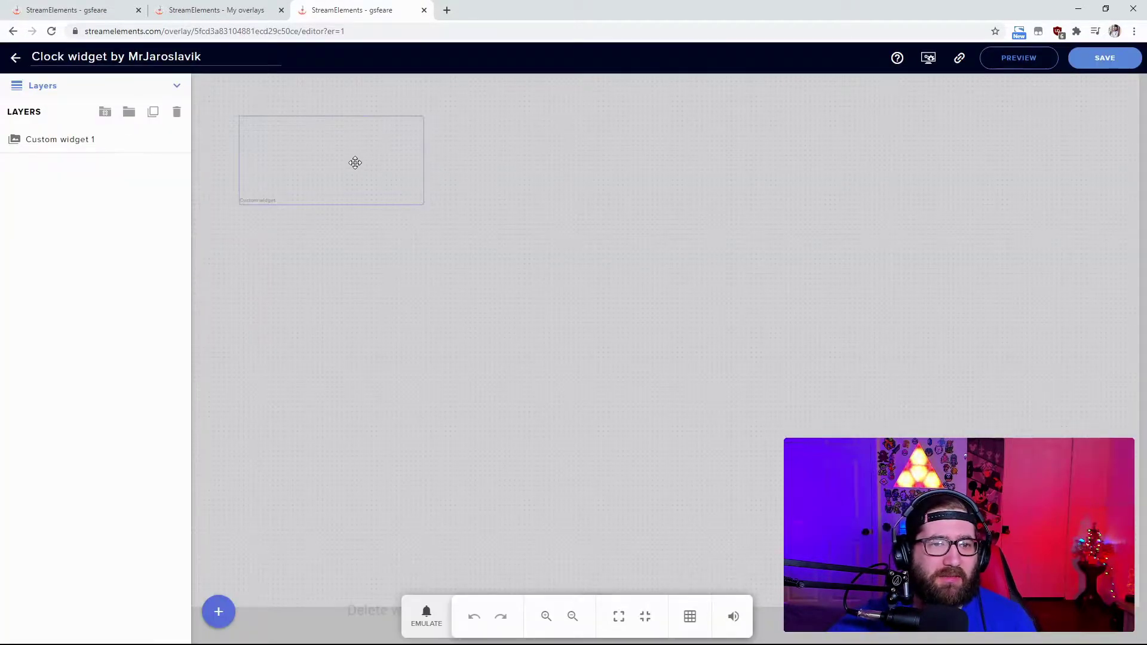
left_click(353, 177)
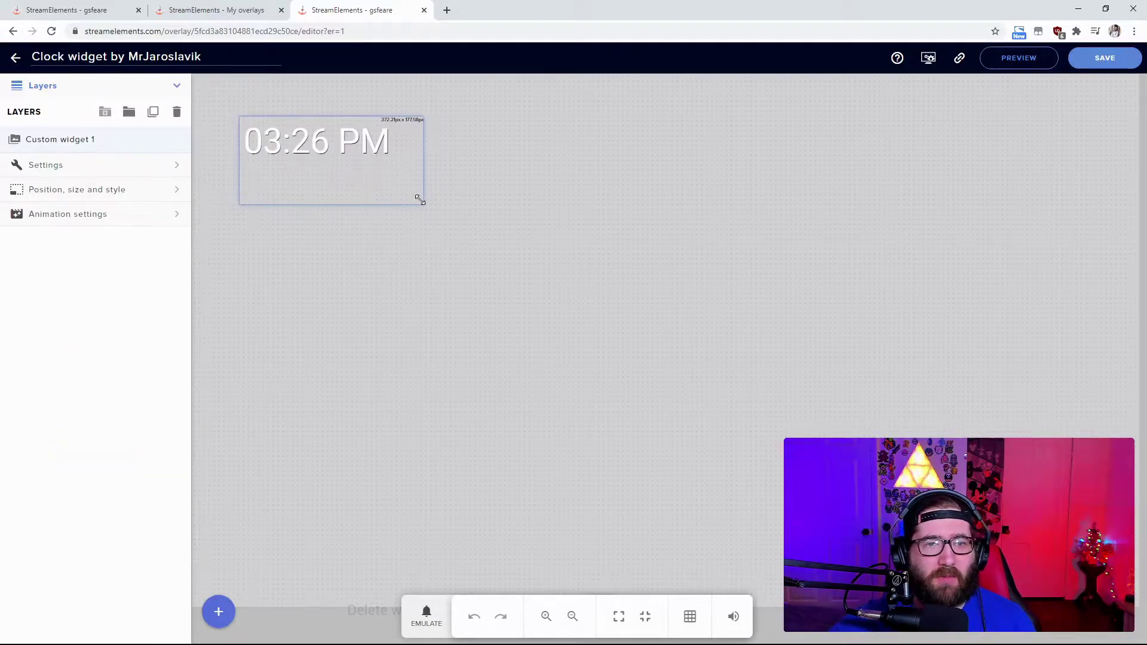
mouse_move(422, 204)
left_mouse_down()
mouse_move(356, 162)
mouse_move(411, 185)
left_mouse_up()
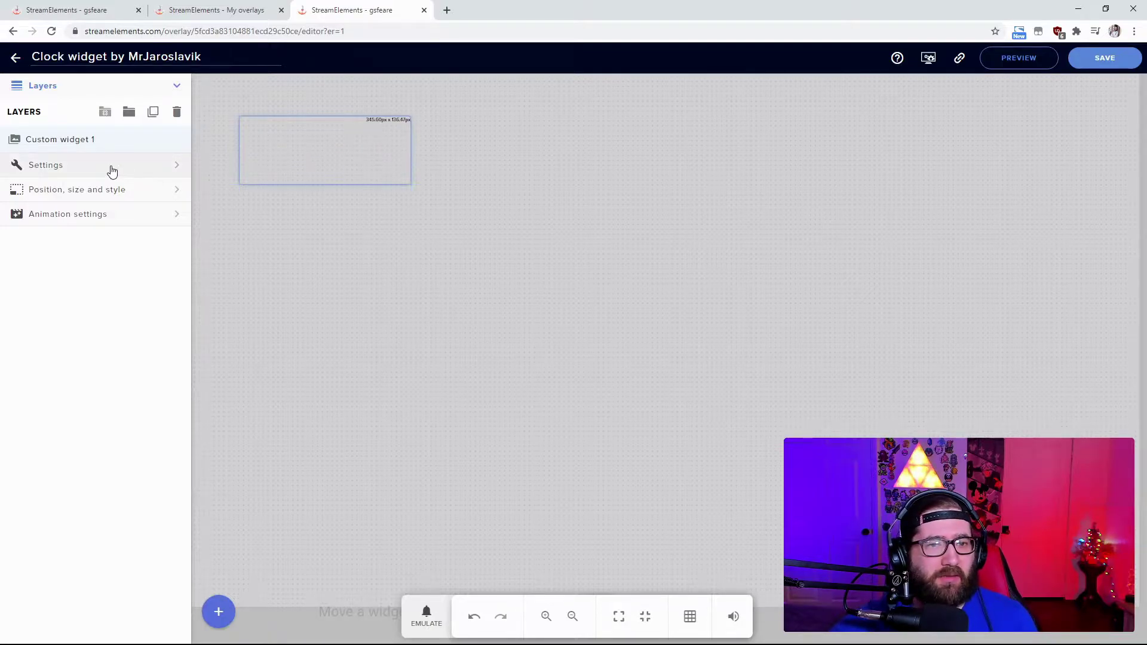
- Show the clock widget's settings and edit the font size field, typing 30 then clearing it
left_click(111, 170)
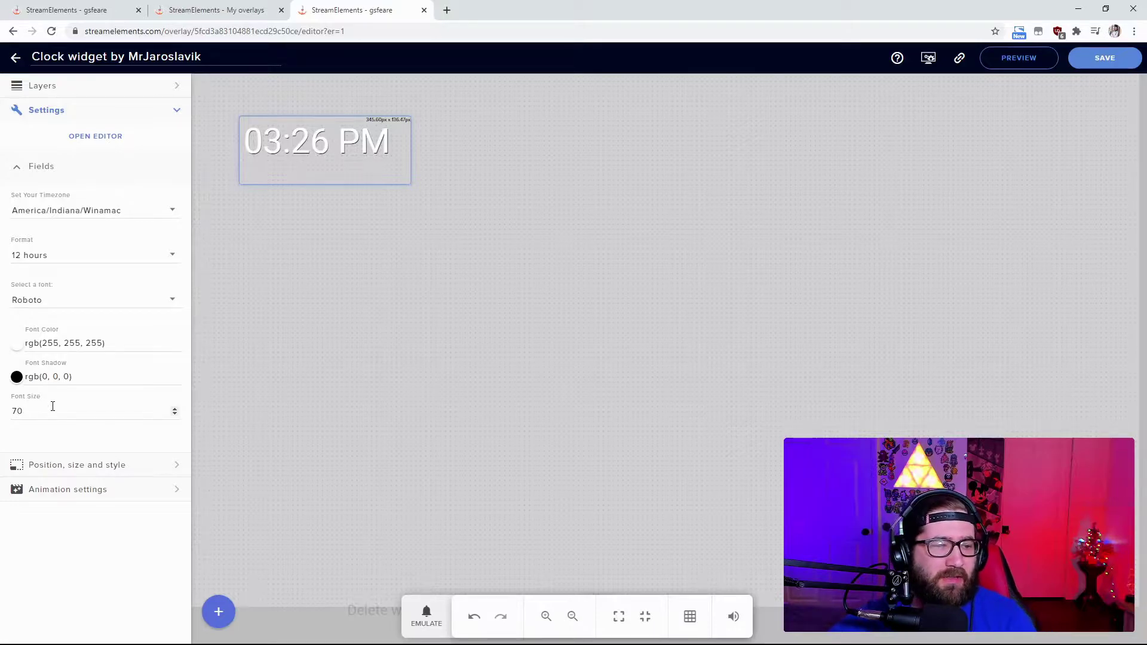
left_click_drag(52, 407, 3, 412)
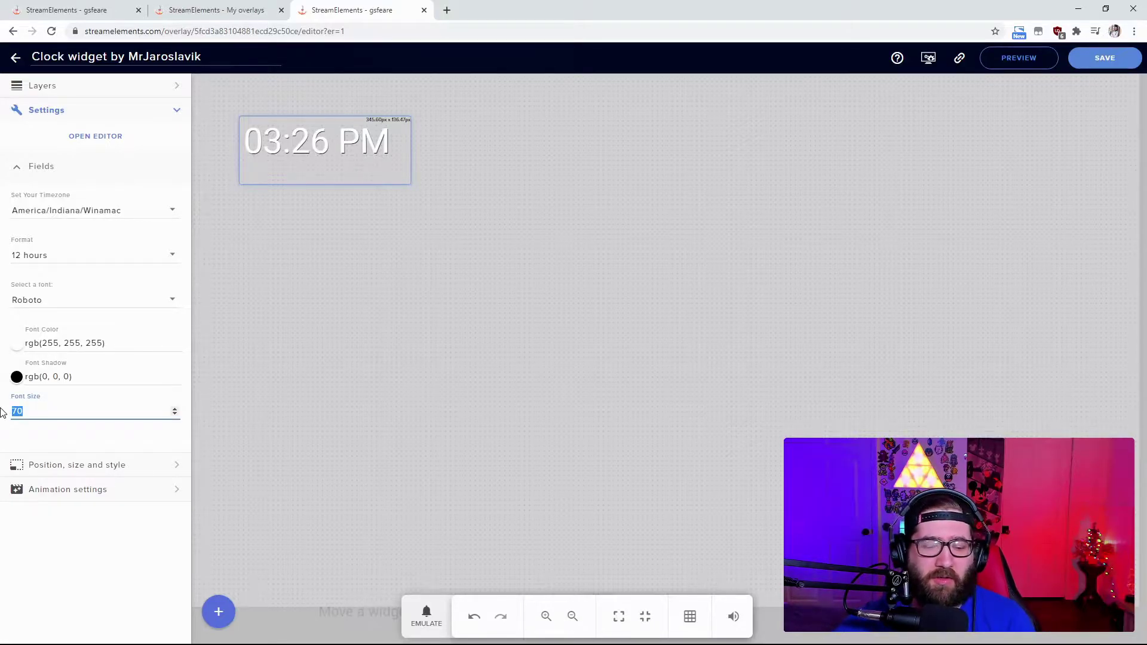
type("30")
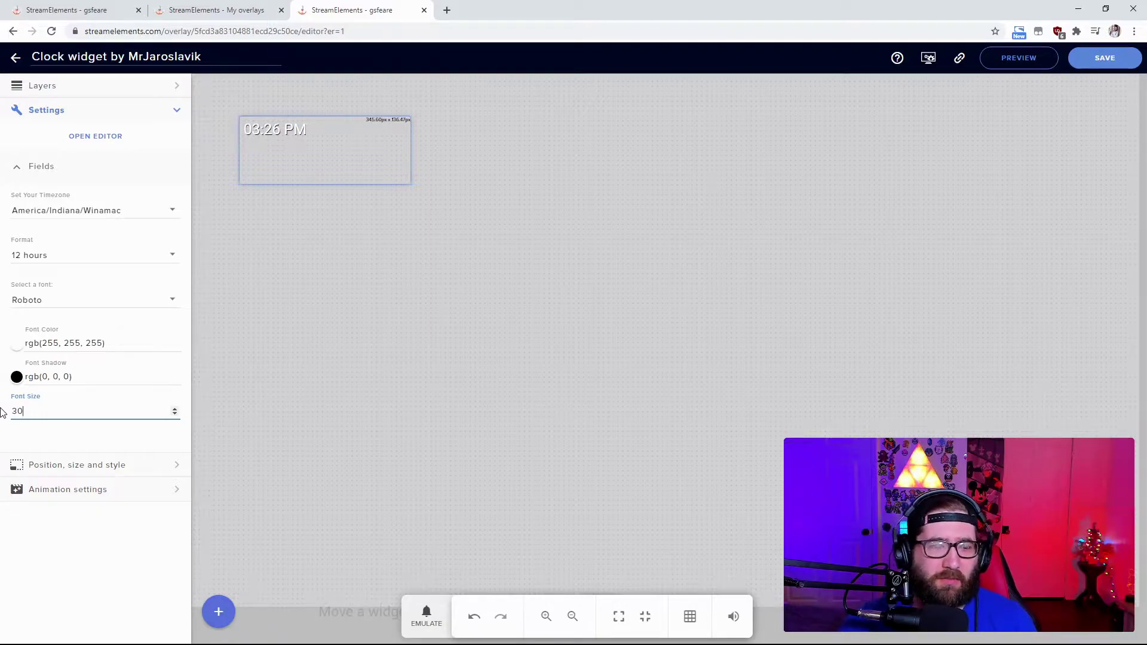
key("BackSpace")
key("BackSpace")
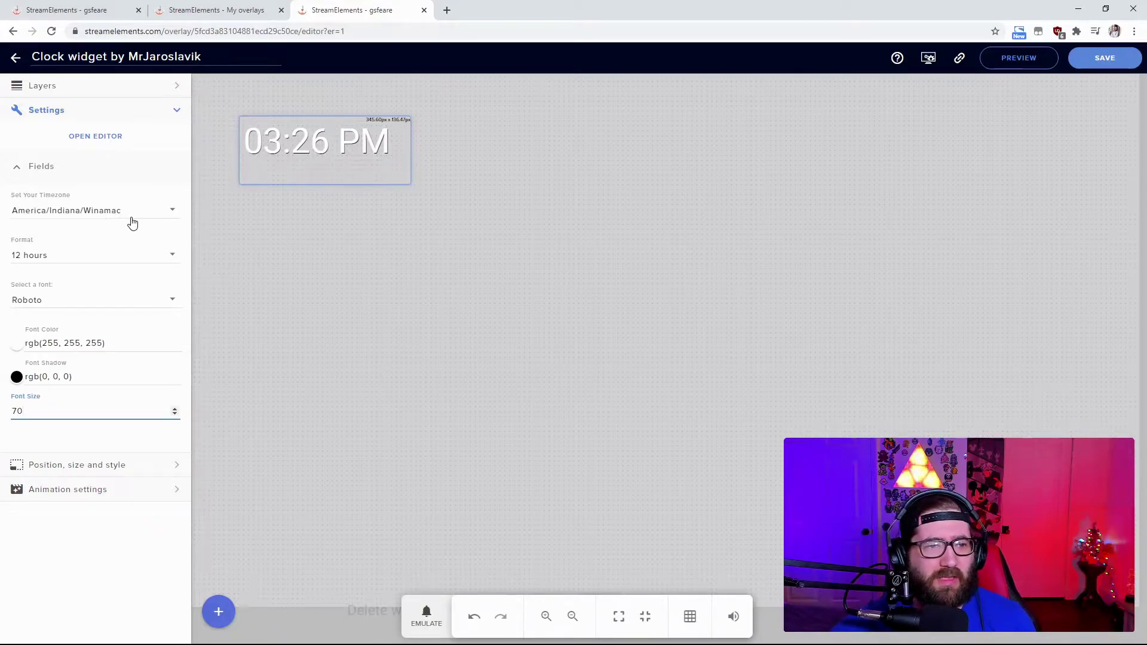
- Try the 24-hour clock format, then return the clock to 12-hour format
left_click(131, 261)
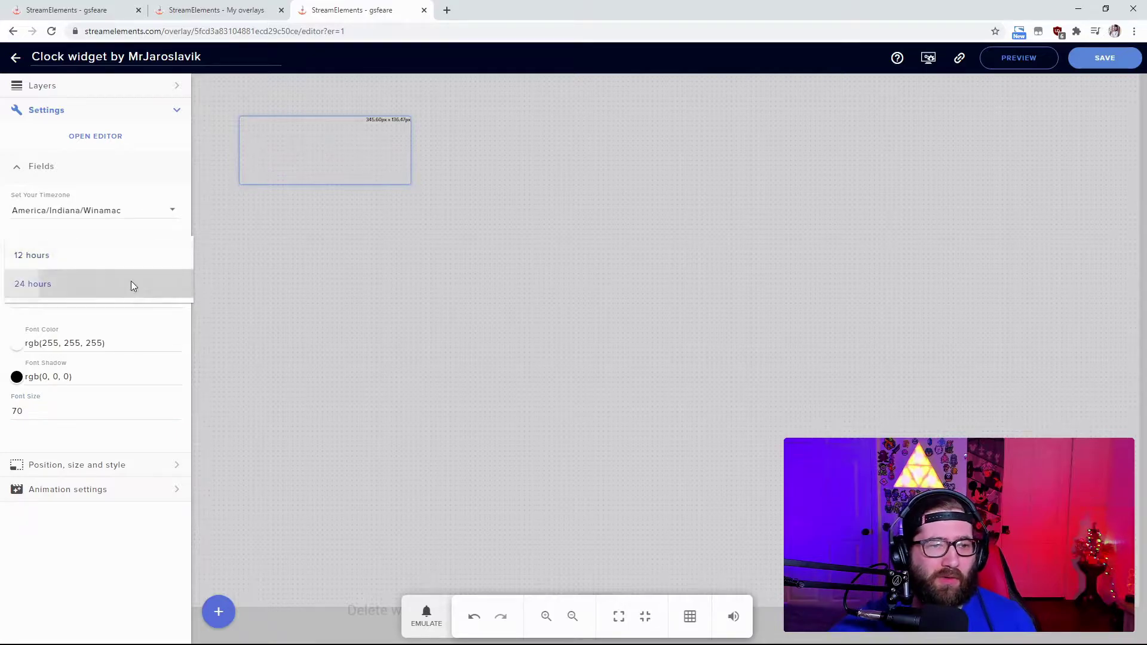
left_click(133, 285)
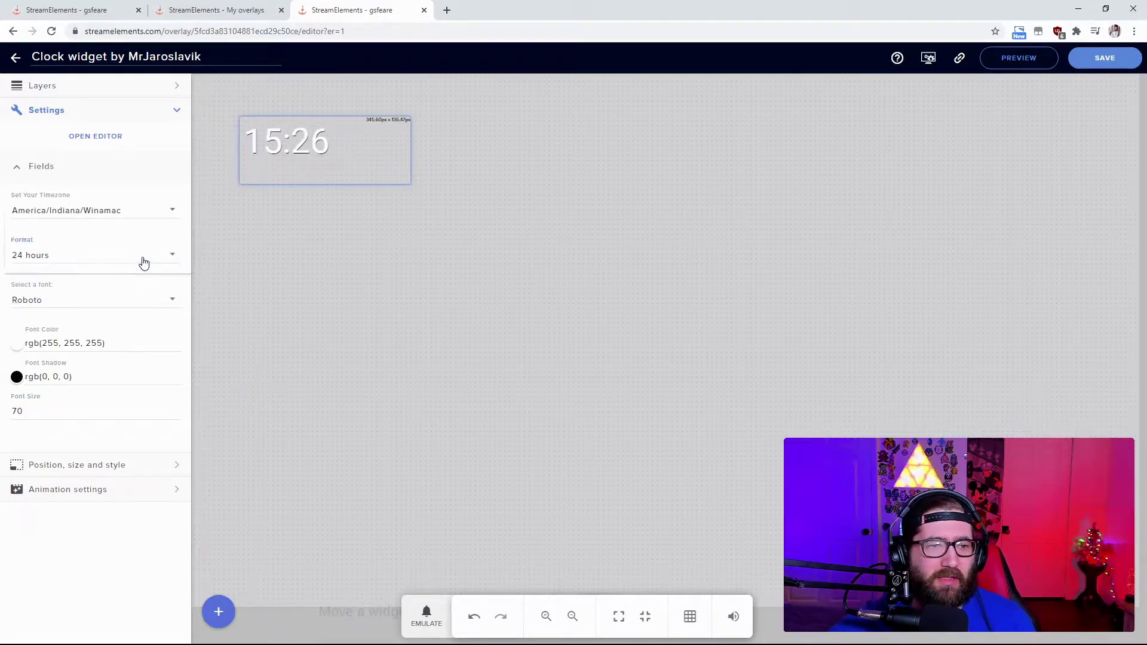
left_click(143, 260)
left_click(102, 228)
- Change the clock font to Roboto after briefly trying Risque
left_click(105, 301)
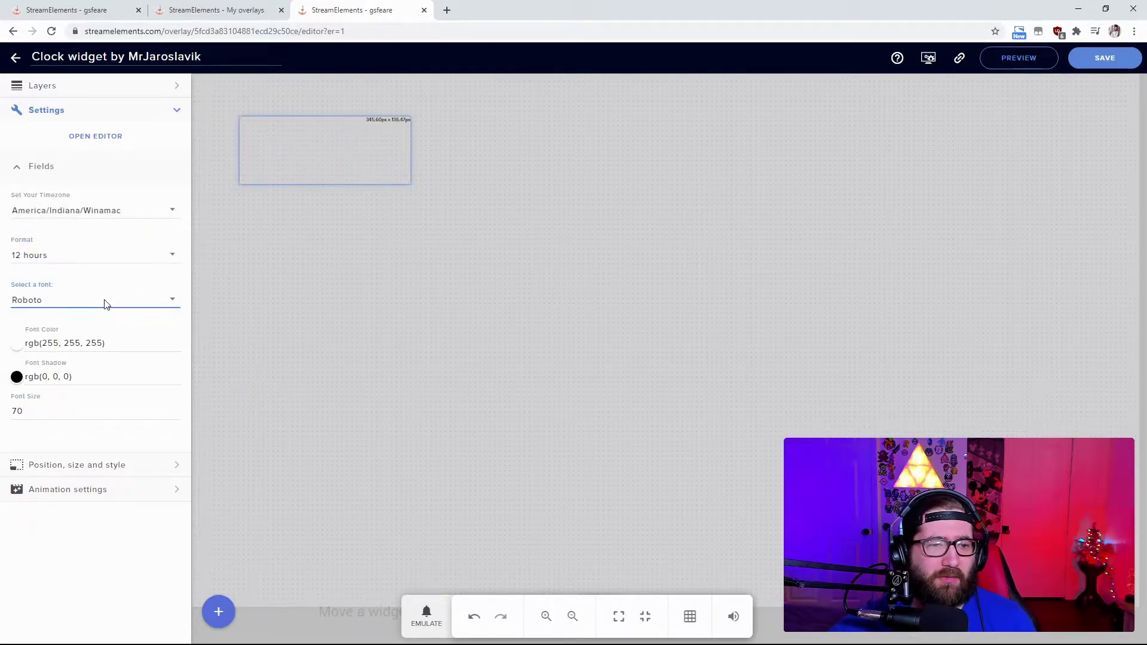
left_click(85, 271)
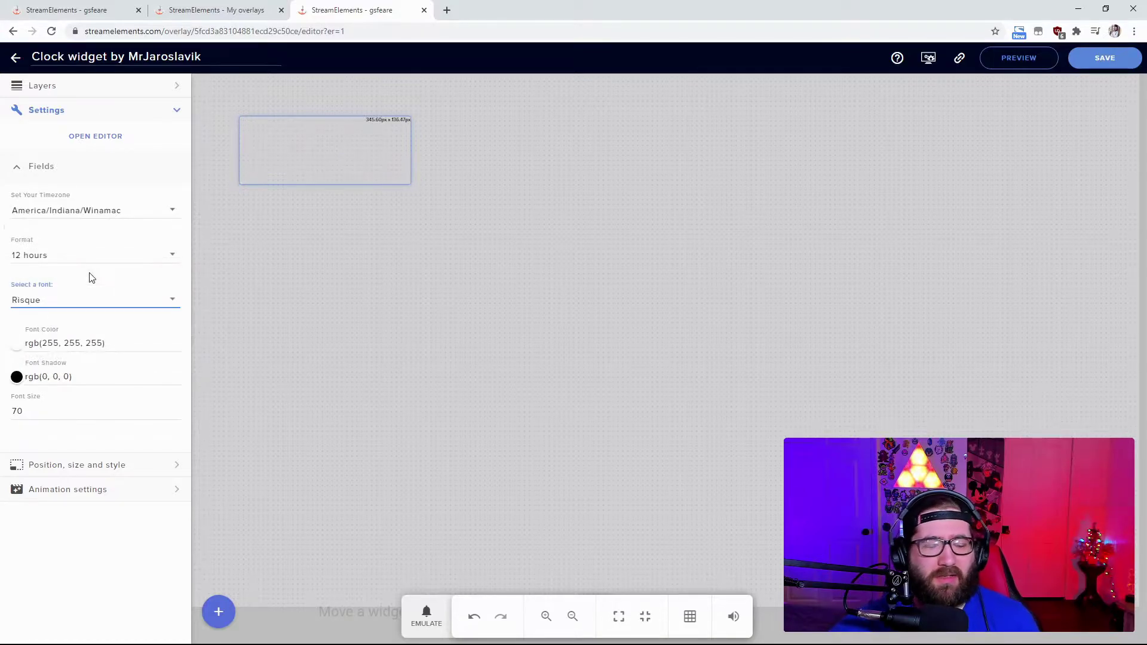
left_click(100, 306)
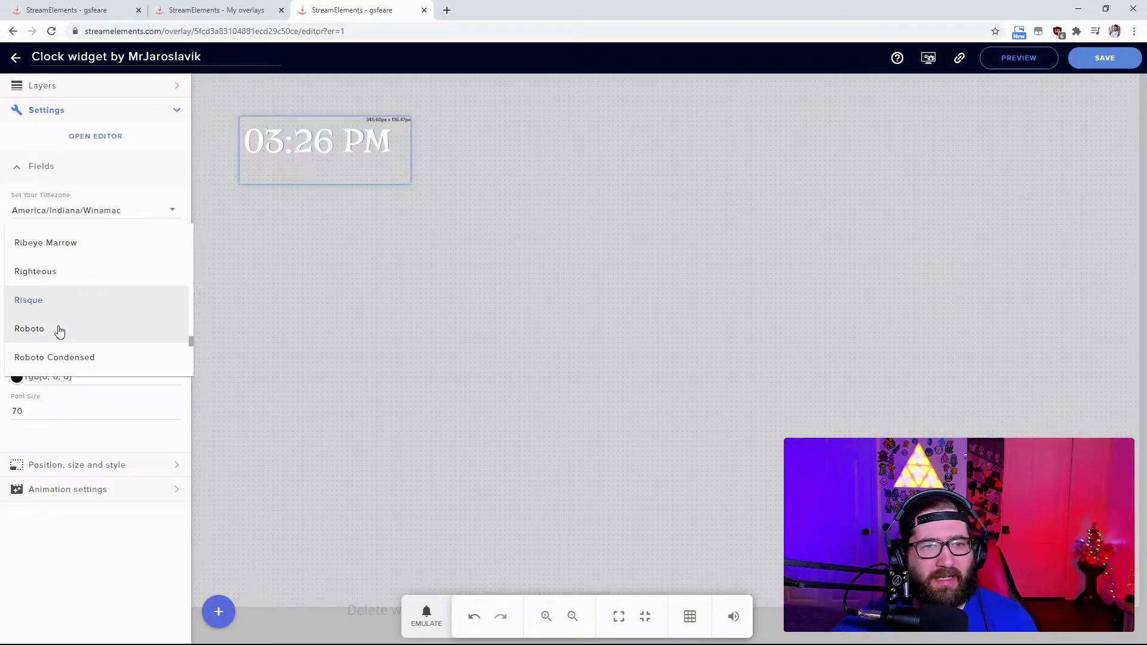
left_click(59, 330)
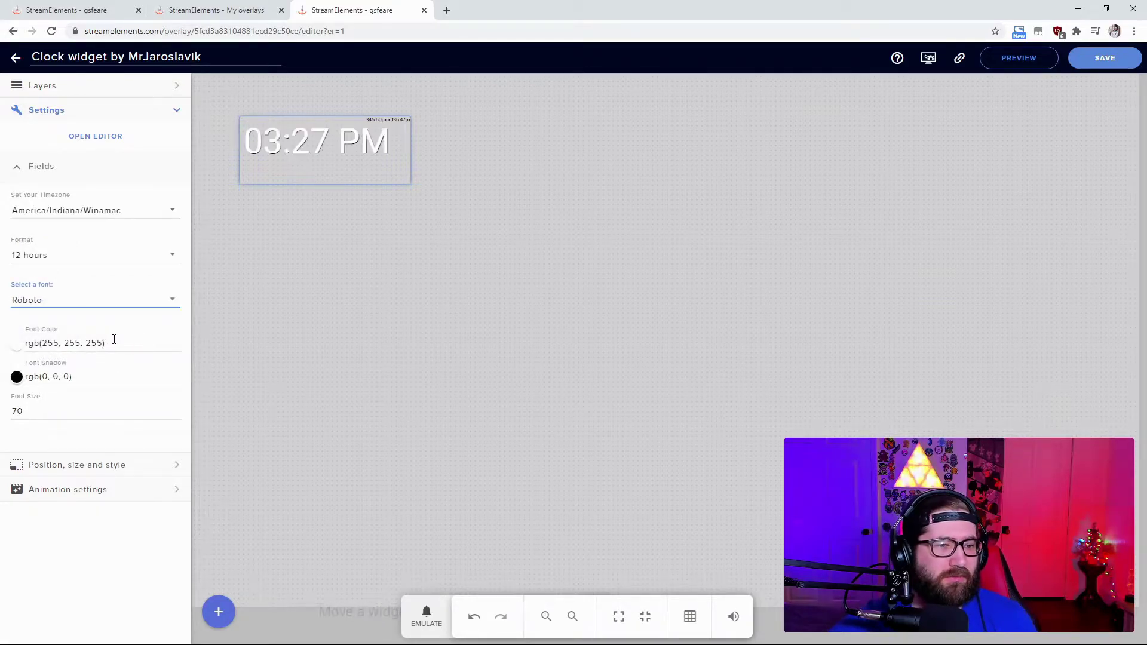
- Save the clock overlay and copy its overlay URL
left_click(1118, 65)
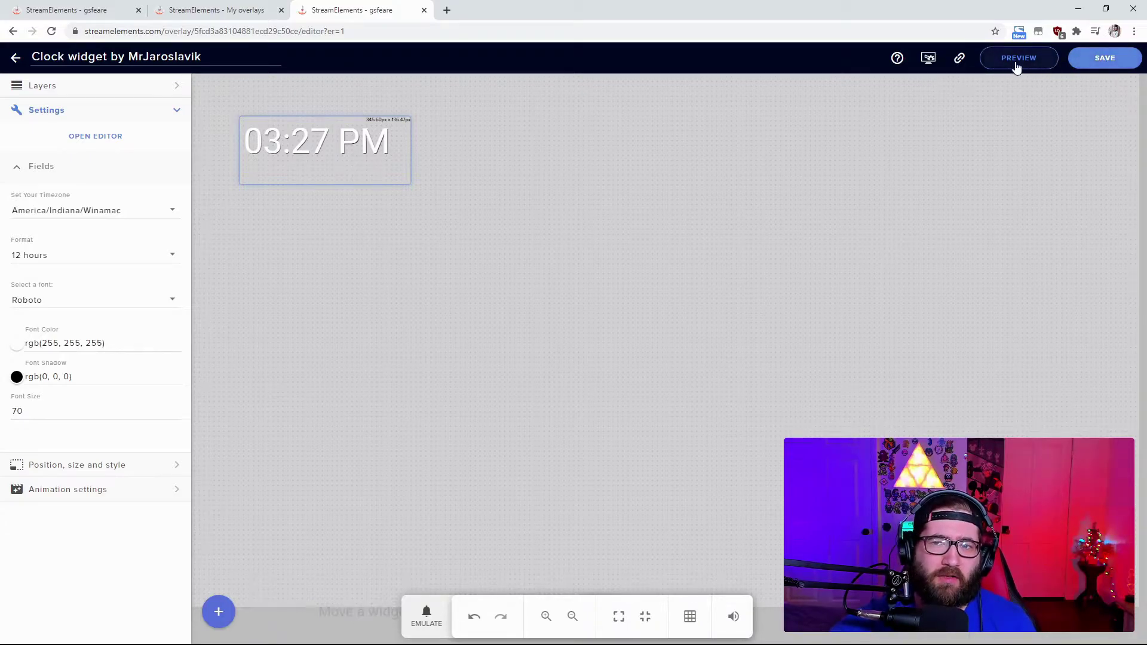
left_click(959, 58)
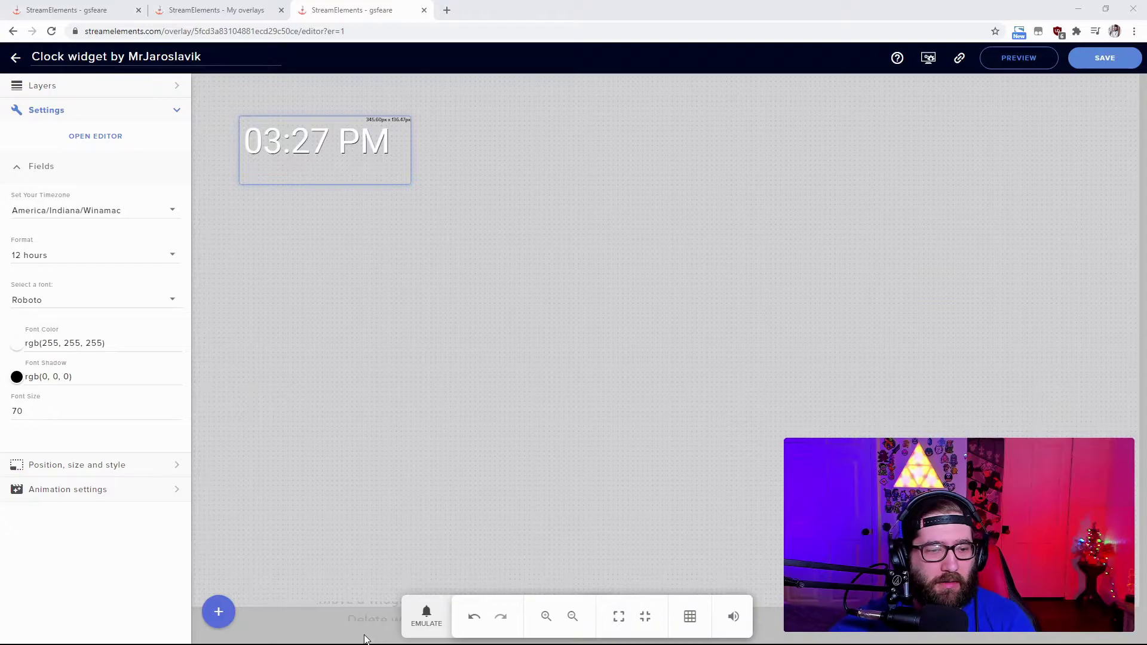
- In OBS Studio, add a new Browser source named 'clock'
key("alt+Tab")
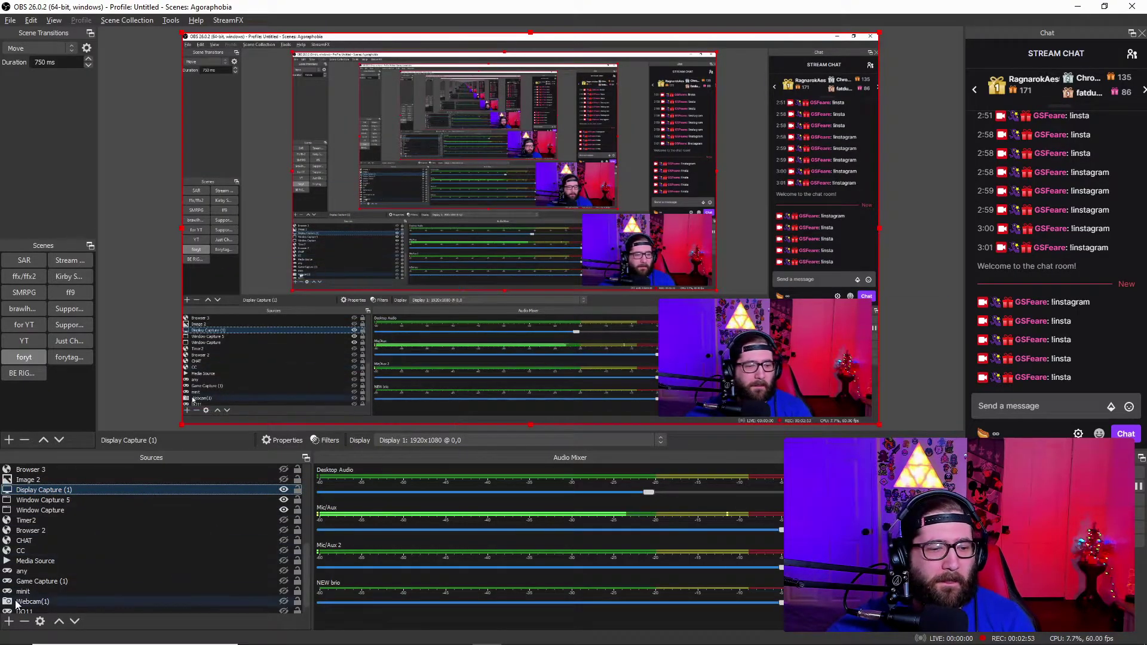
left_click(8, 622)
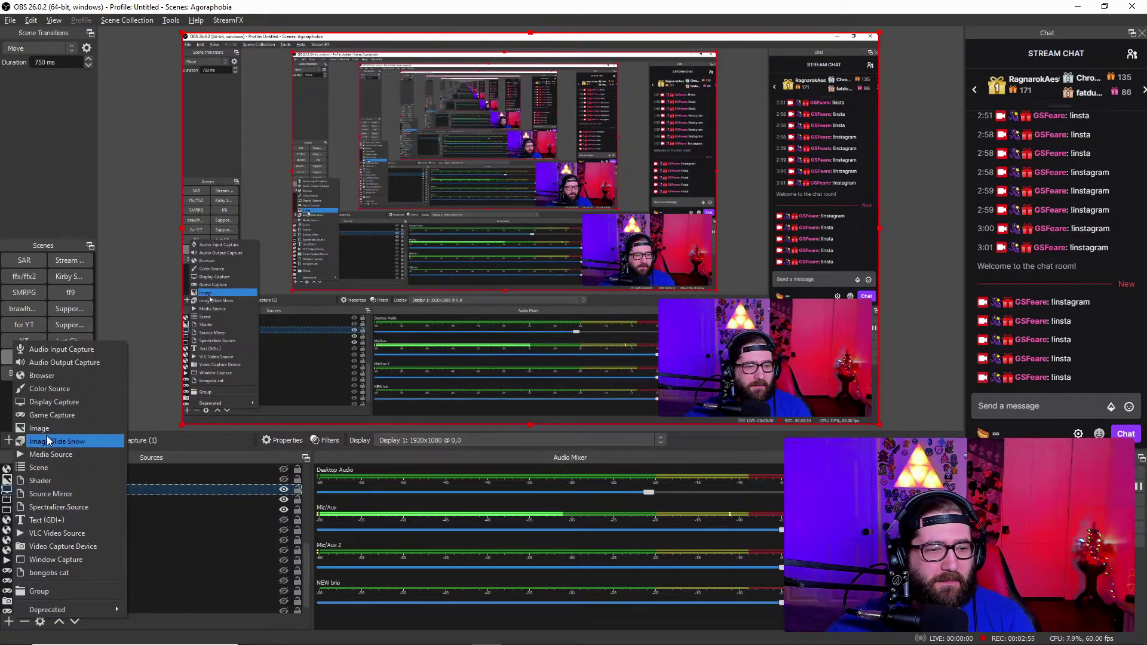
left_click(69, 376)
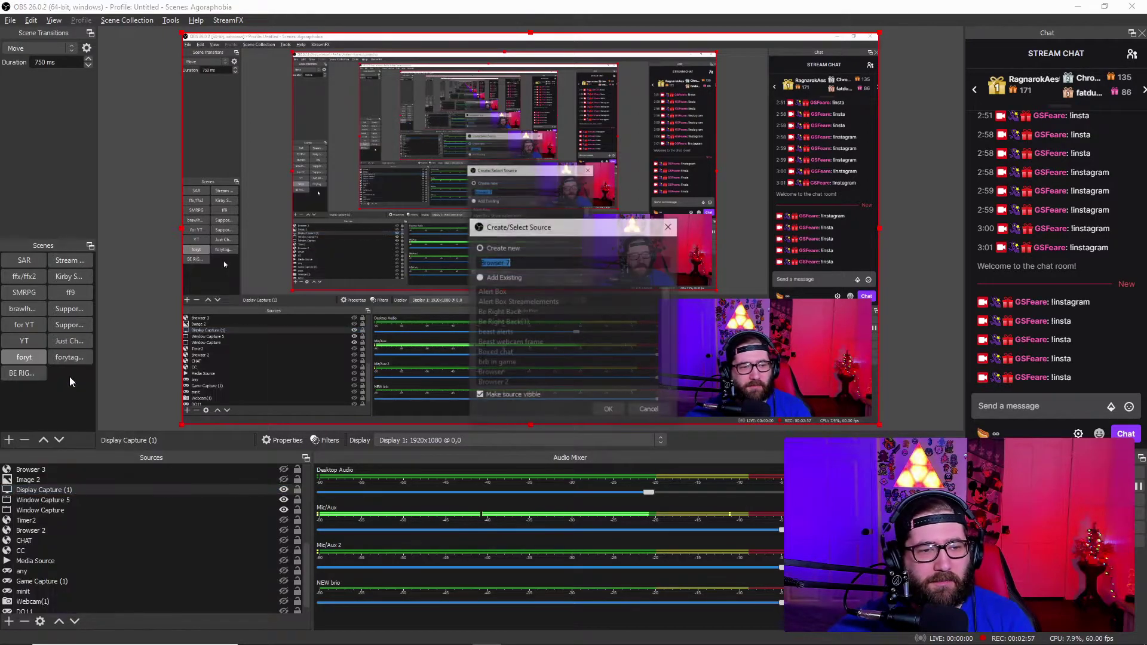
type("clockc")
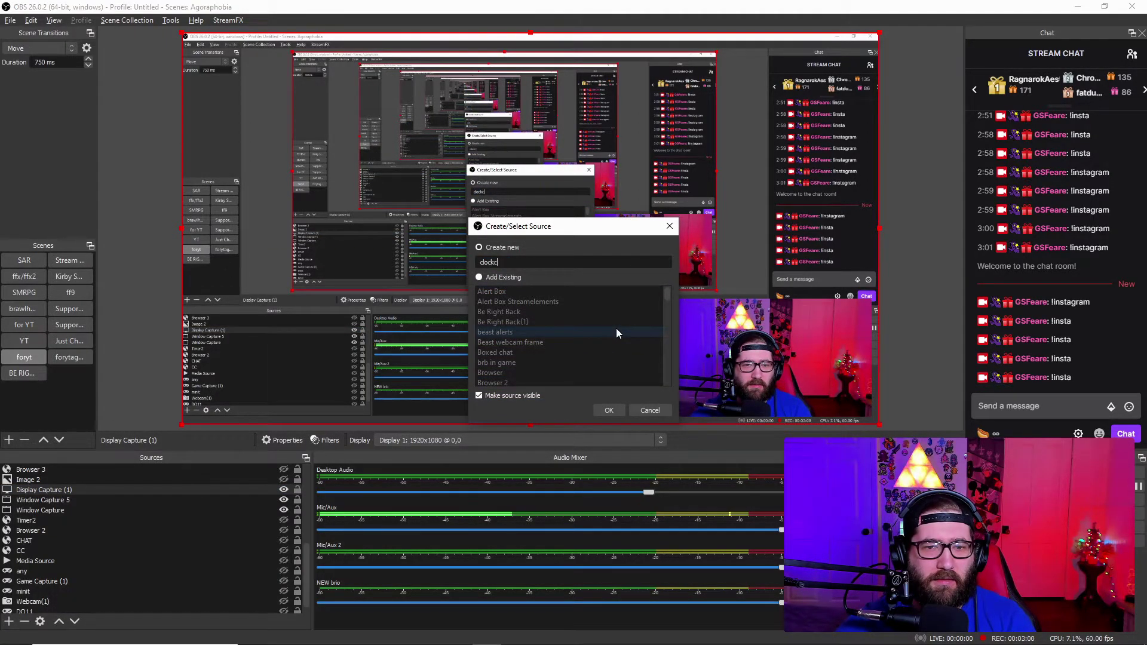
key("Return")
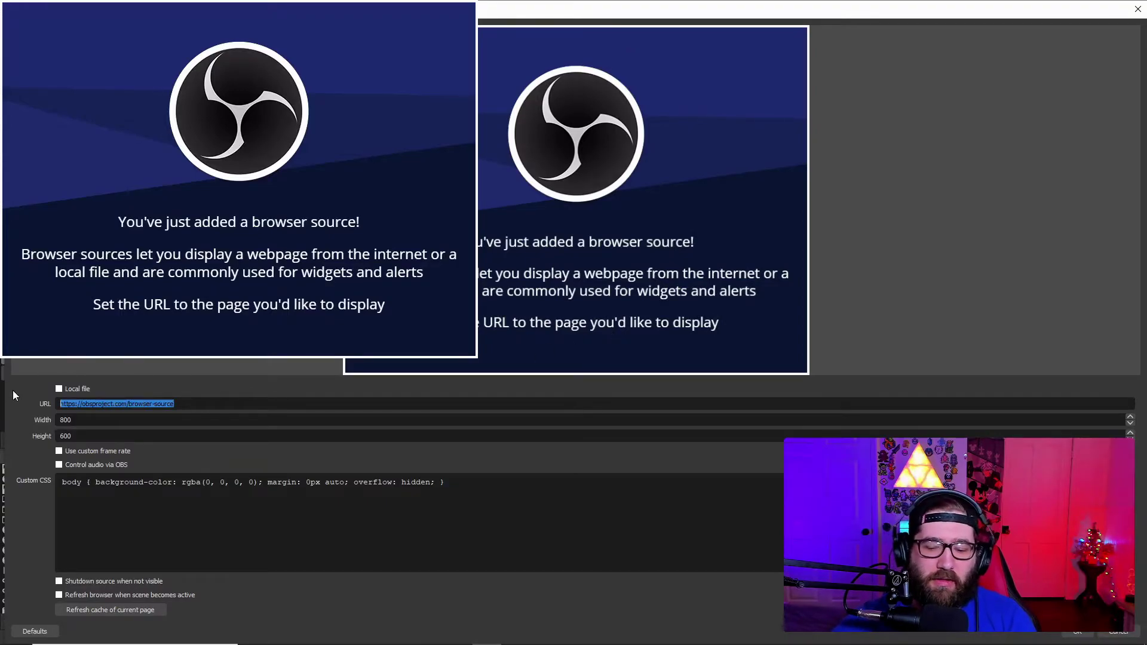
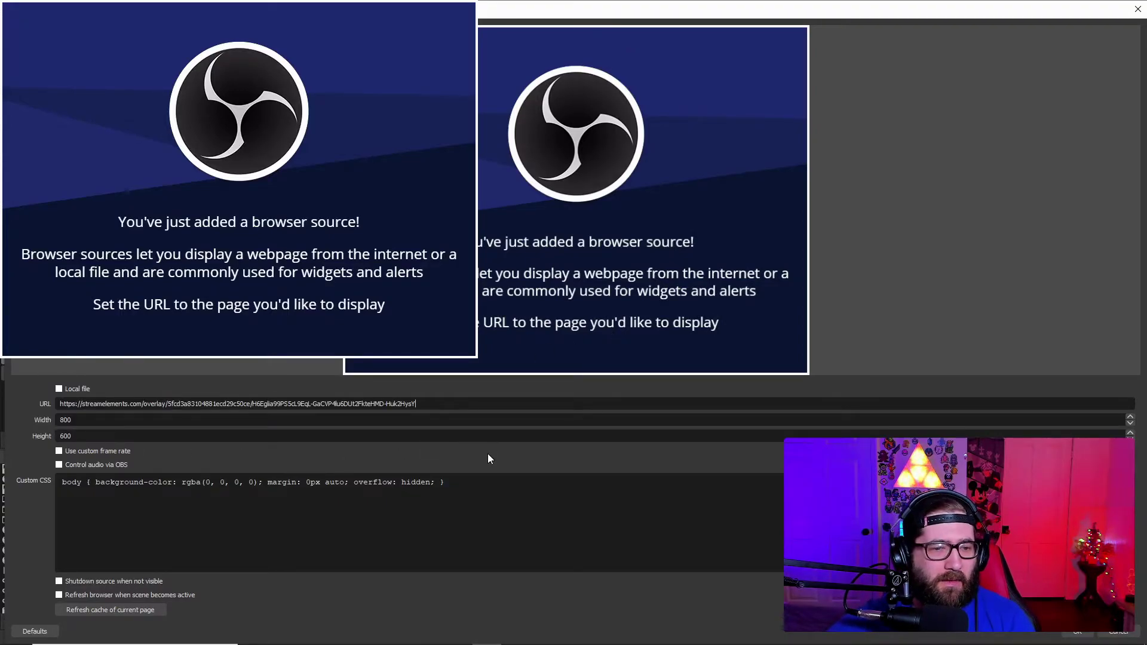
- Paste the StreamElements overlay URL, set width to 500, and confirm the browser source
left_click_drag(477, 409, 141, 390)
left_click(75, 420)
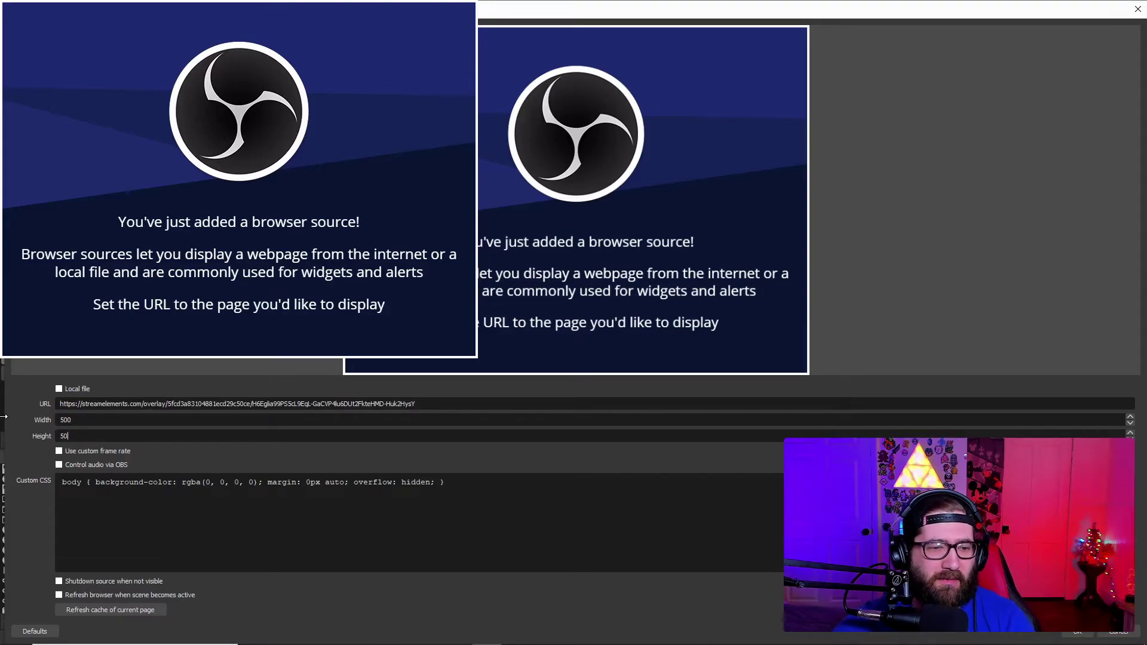
left_click(1083, 632)
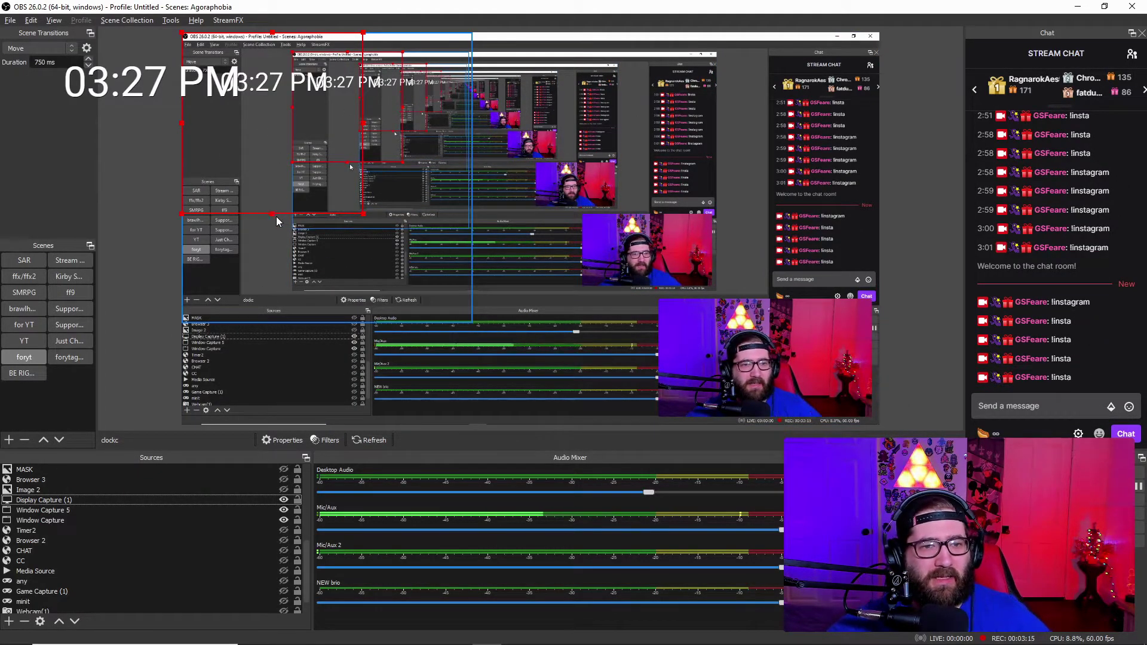
- Crop the empty space below, left and right of the clock, resize it, and drag it to the bottom-left
left_click_drag(275, 214, 273, 56)
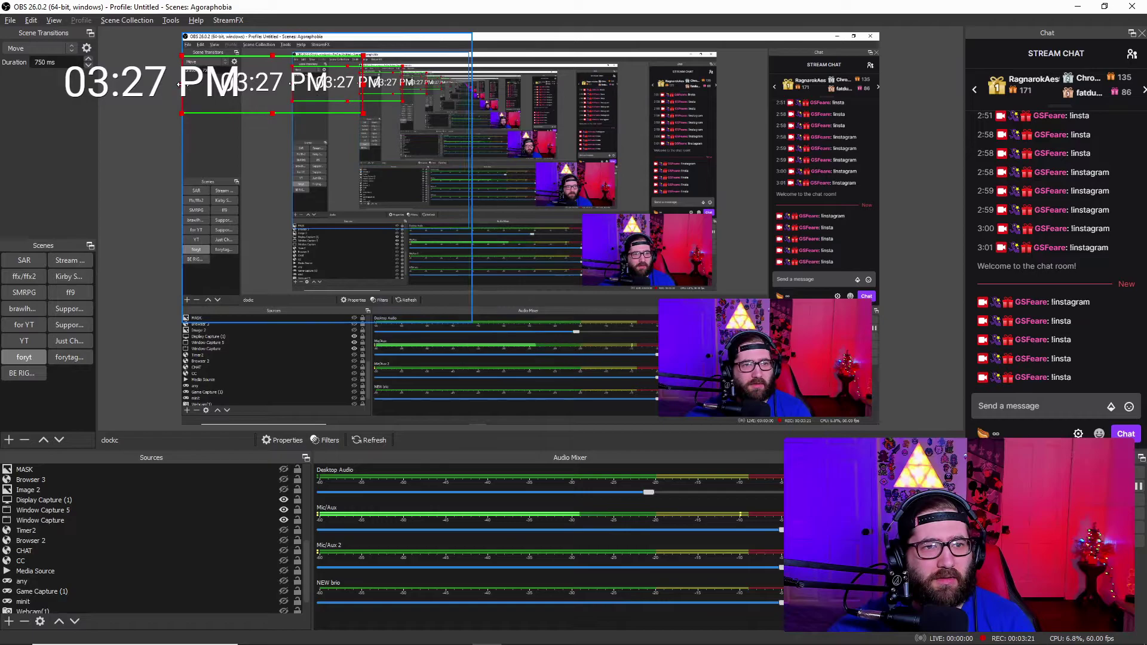
left_click_drag(182, 84, 214, 84)
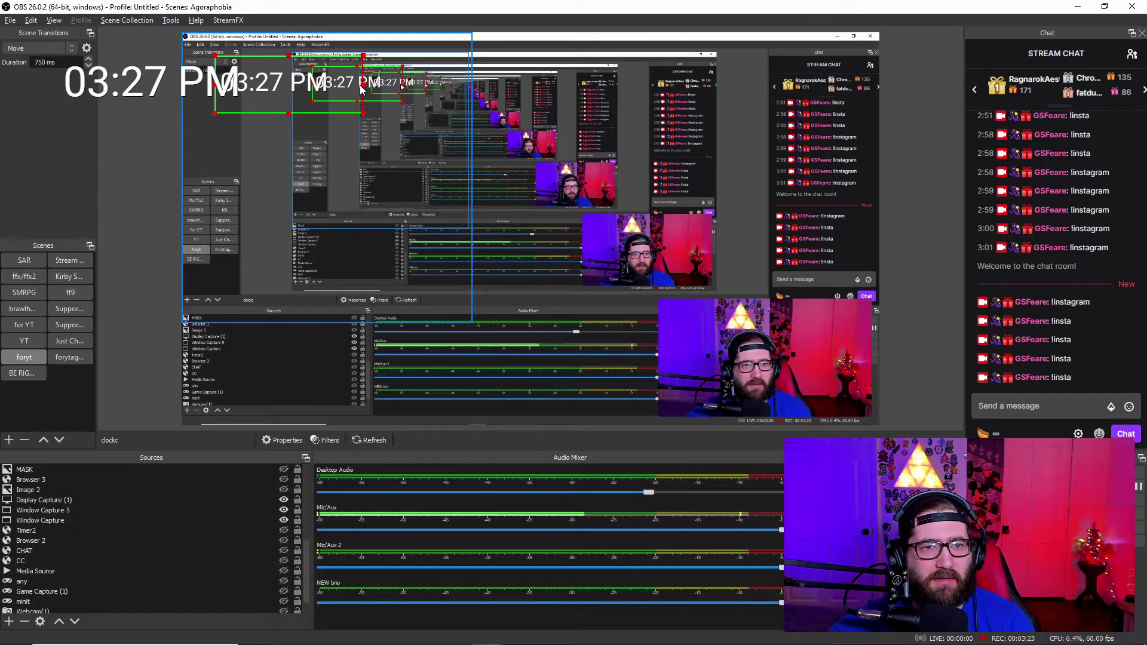
left_click_drag(361, 89, 340, 90)
left_click_drag(252, 60, 219, 36)
left_click_drag(309, 90, 225, 101)
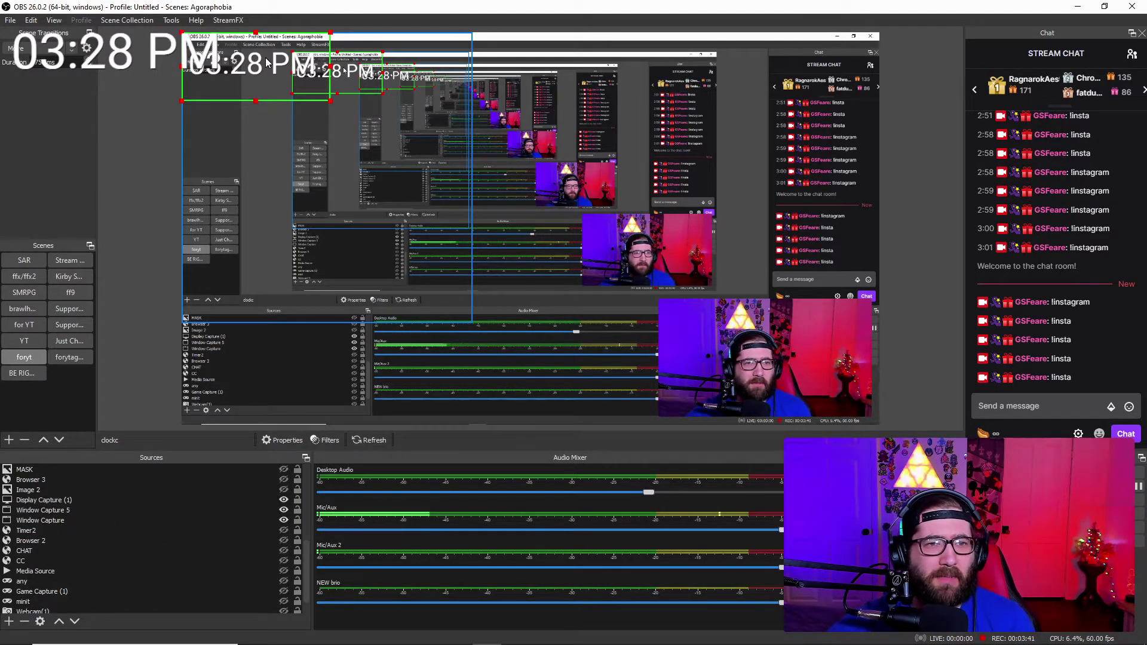
left_click_drag(267, 63, 274, 388)
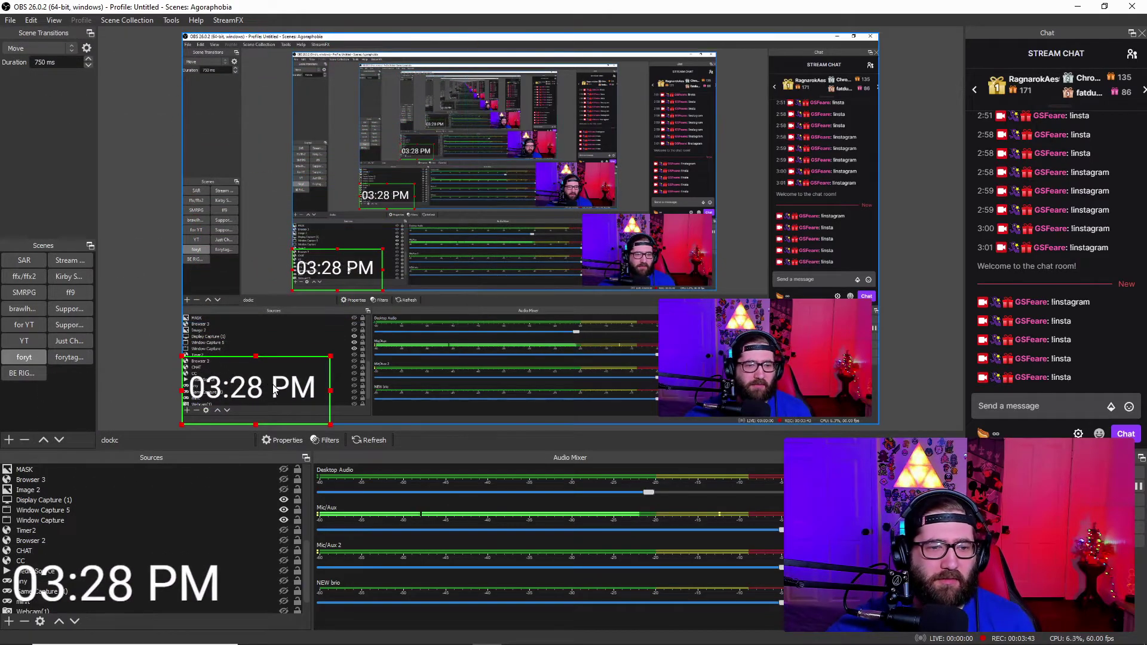